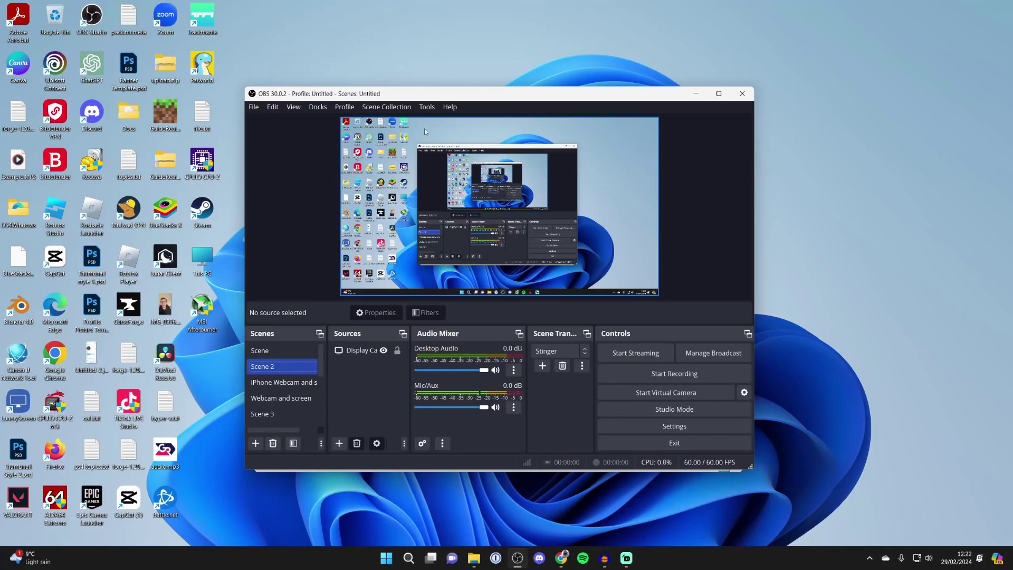
# Check OBS for updates from the Help menu and dismiss the no-updates message
pyautogui.click(449, 107)
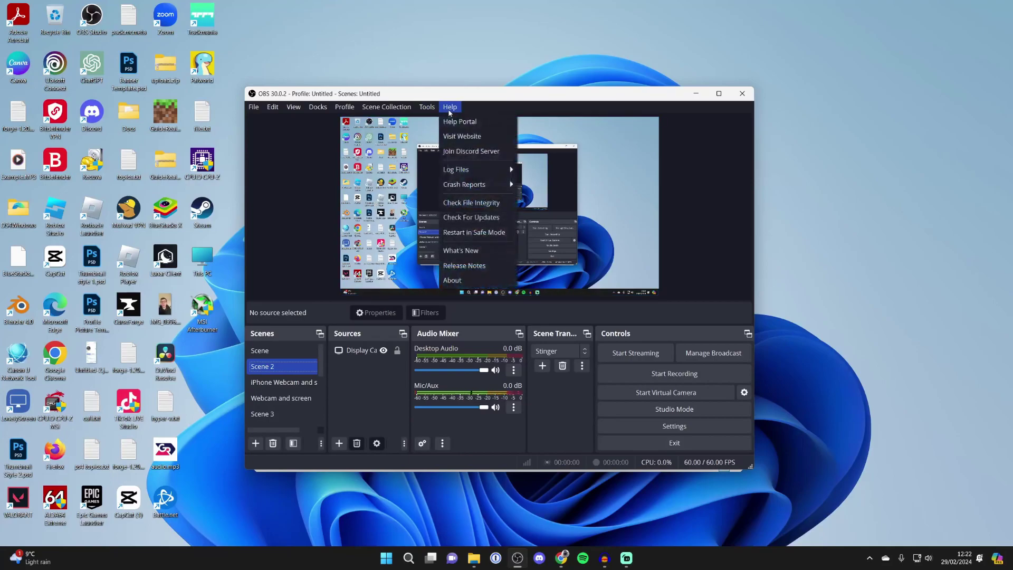
pyautogui.click(471, 217)
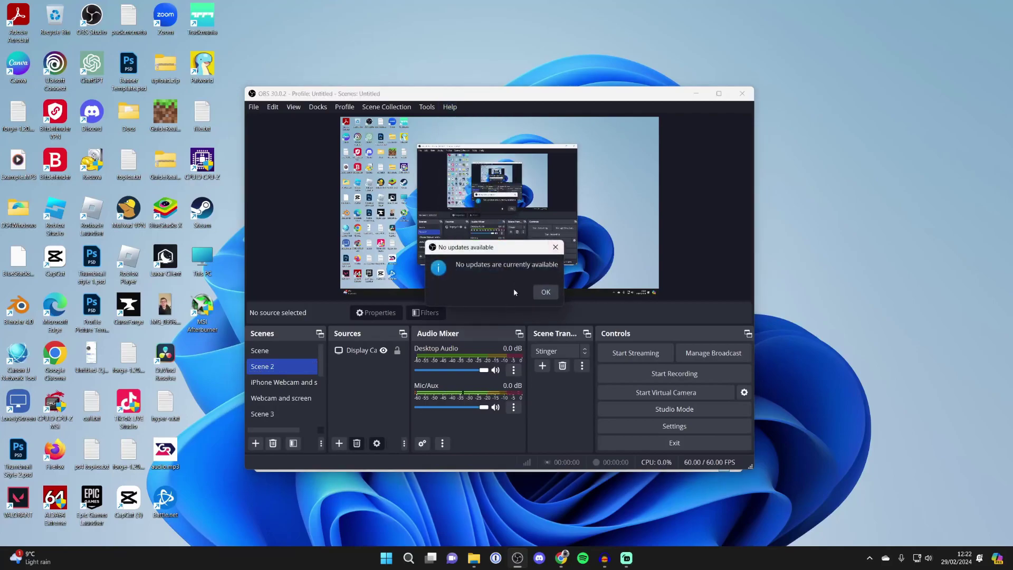
pyautogui.click(545, 294)
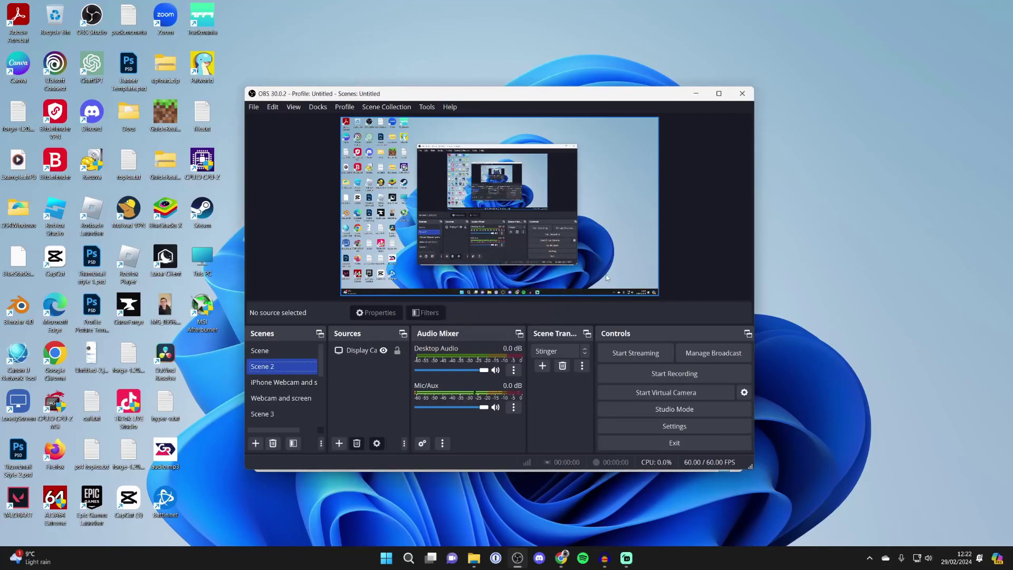
# Google 'obs rtmp' in Chrome and open the Multiple RTMP outputs plugin page
pyautogui.click(560, 557)
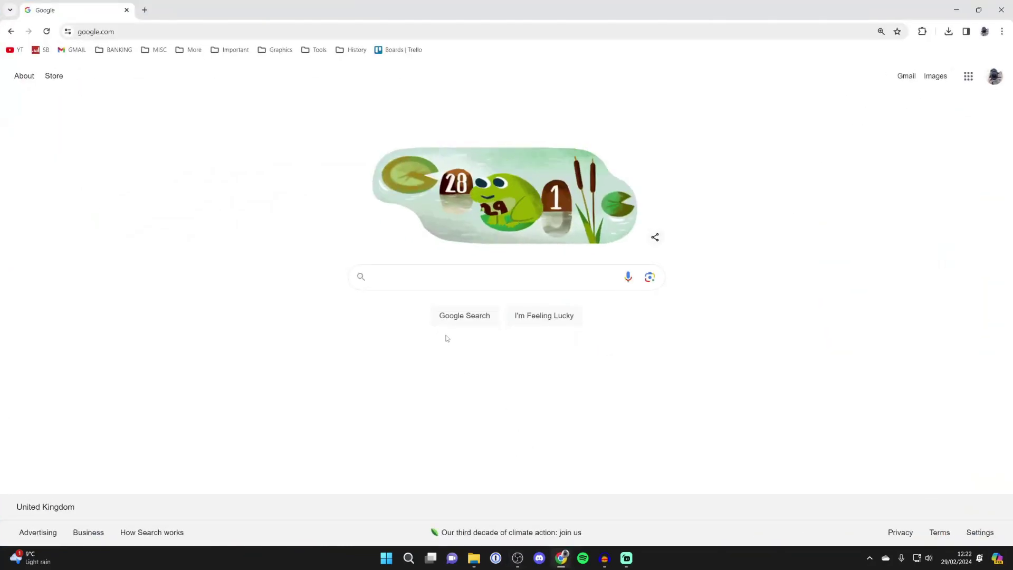
pyautogui.write('obs')
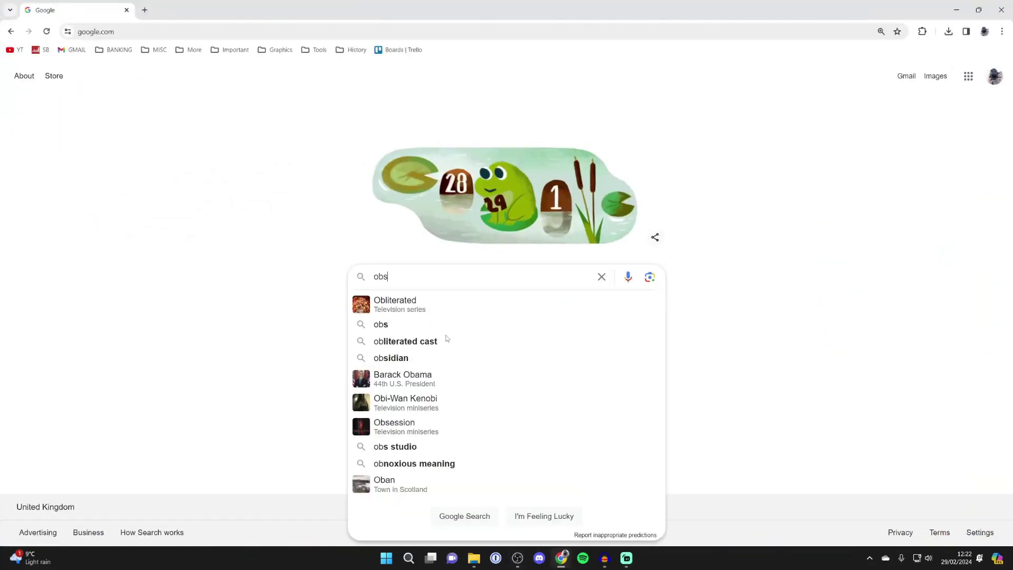
pyautogui.write(' rtmp')
pyautogui.press('Return')
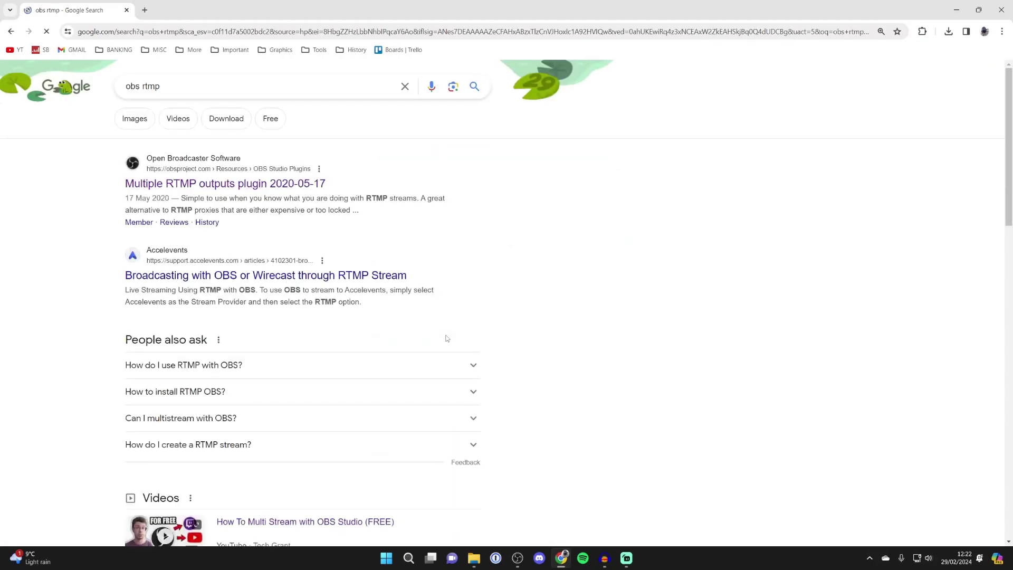
pyautogui.click(204, 186)
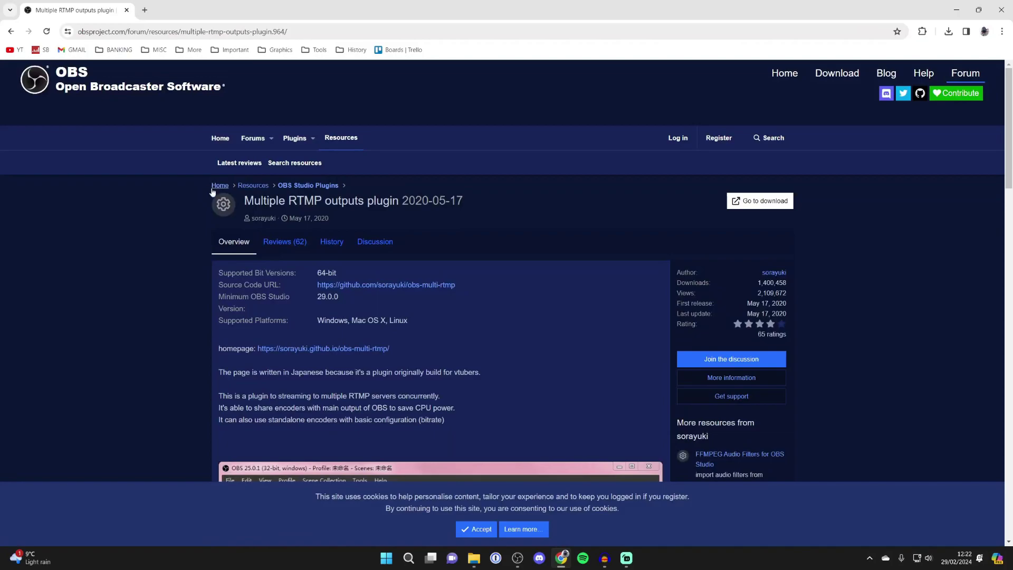
# Download the obs-multi-rtmp 0.5.0.4 windows-x64 installer from the releases page, then minimise Chrome
pyautogui.click(782, 199)
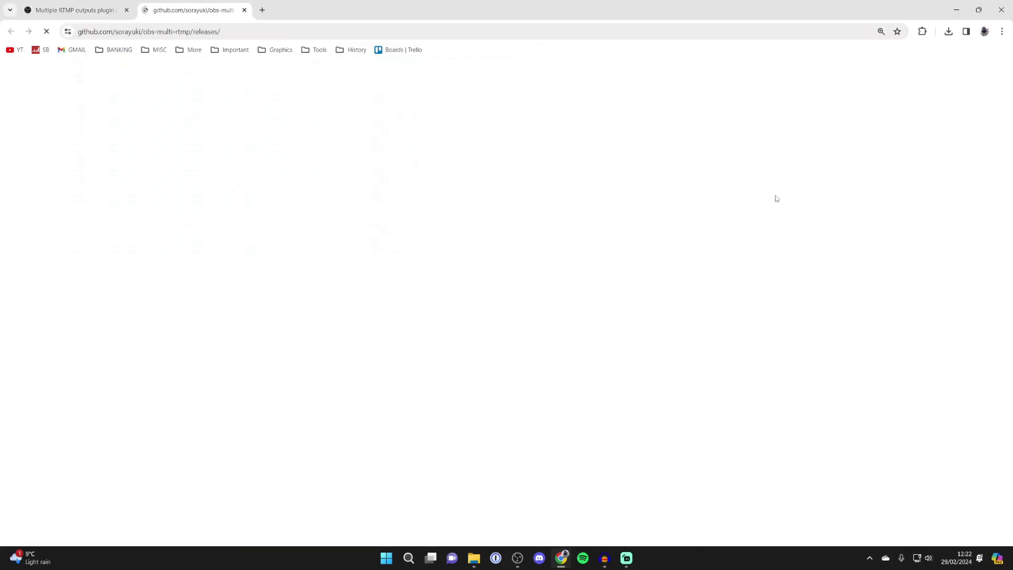
pyautogui.scroll(-4, 563, 265)
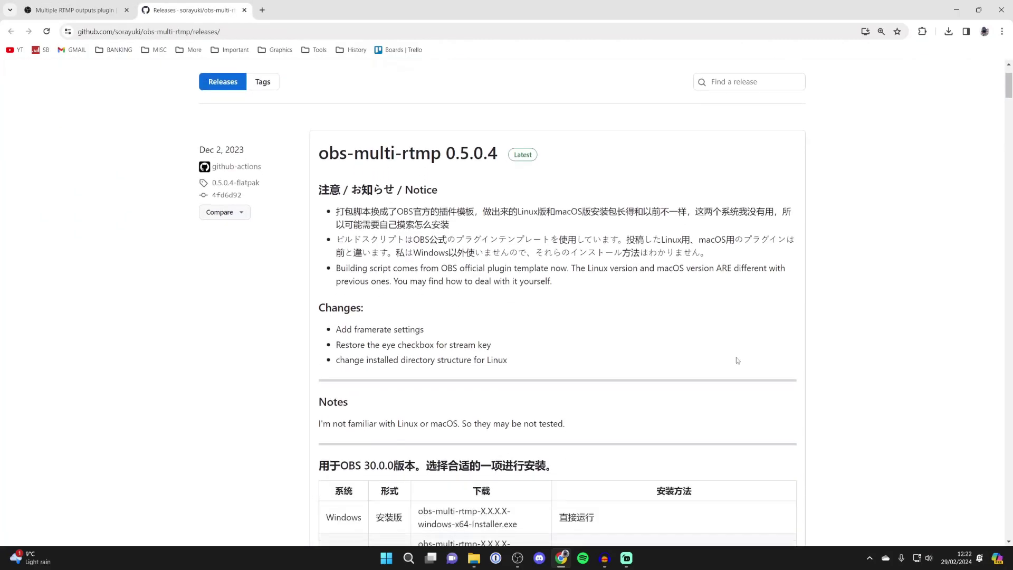
pyautogui.scroll(-20, 453, 294)
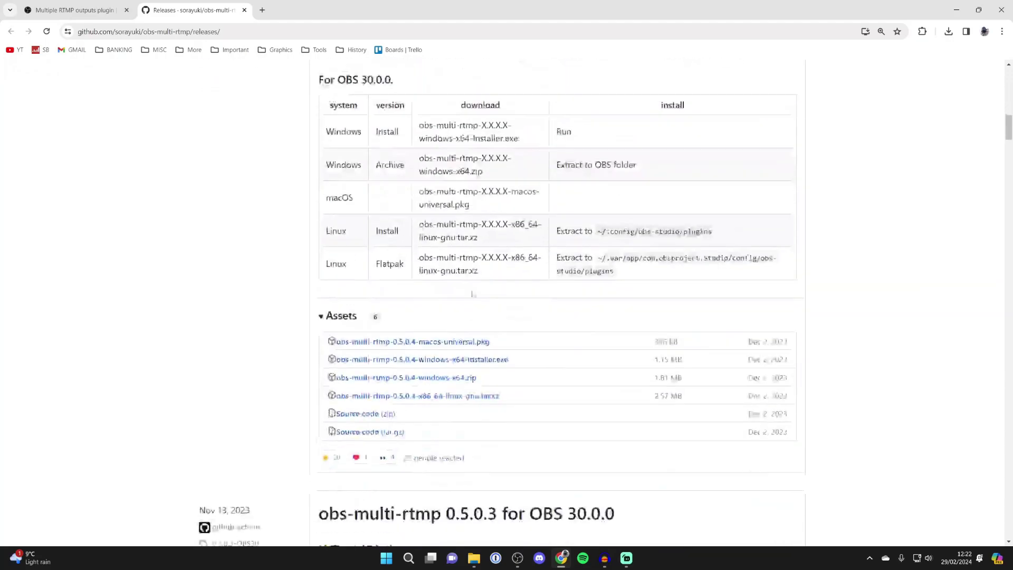
pyautogui.scroll(3, 440, 246)
pyautogui.scroll(2, 440, 246)
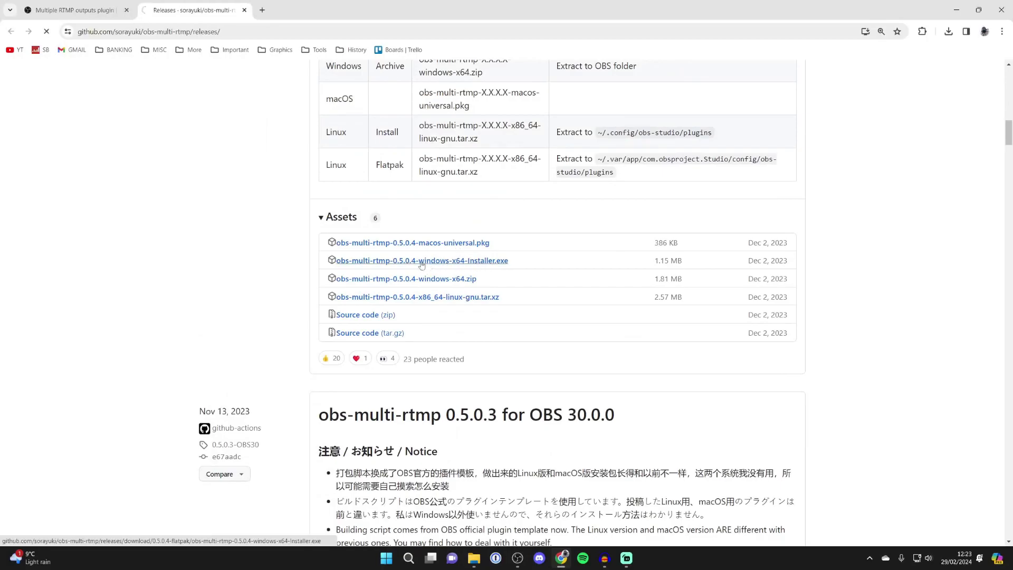
pyautogui.click(957, 8)
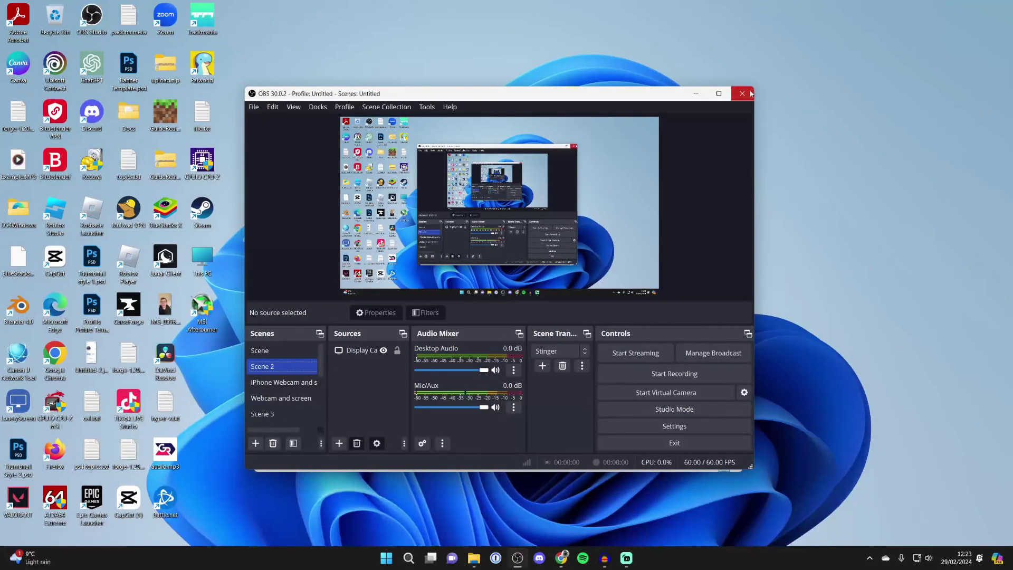
# Close OBS and install the obs-multi-rtmp plugin from Downloads into the default folder
pyautogui.click(751, 93)
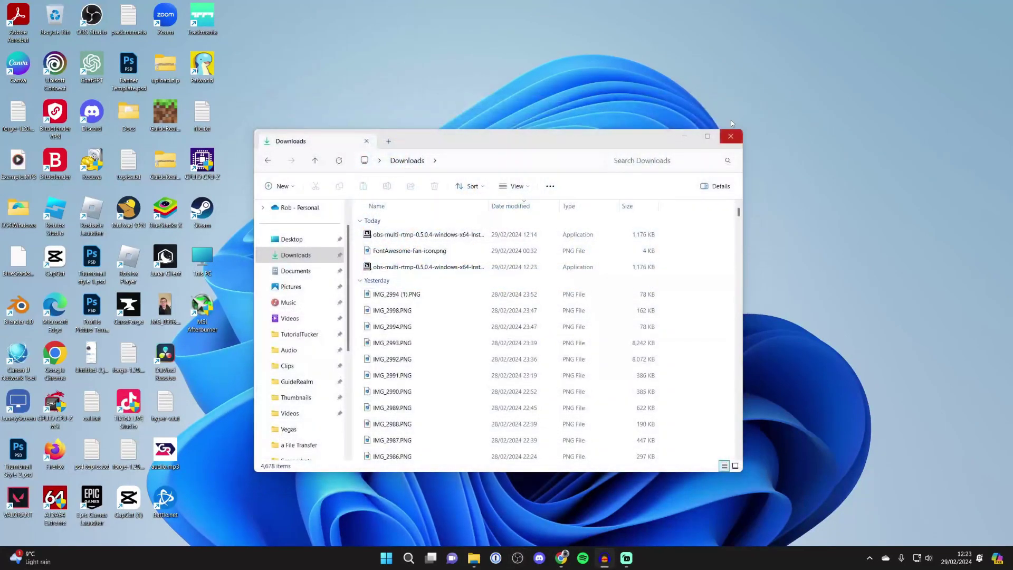
pyautogui.click(390, 235)
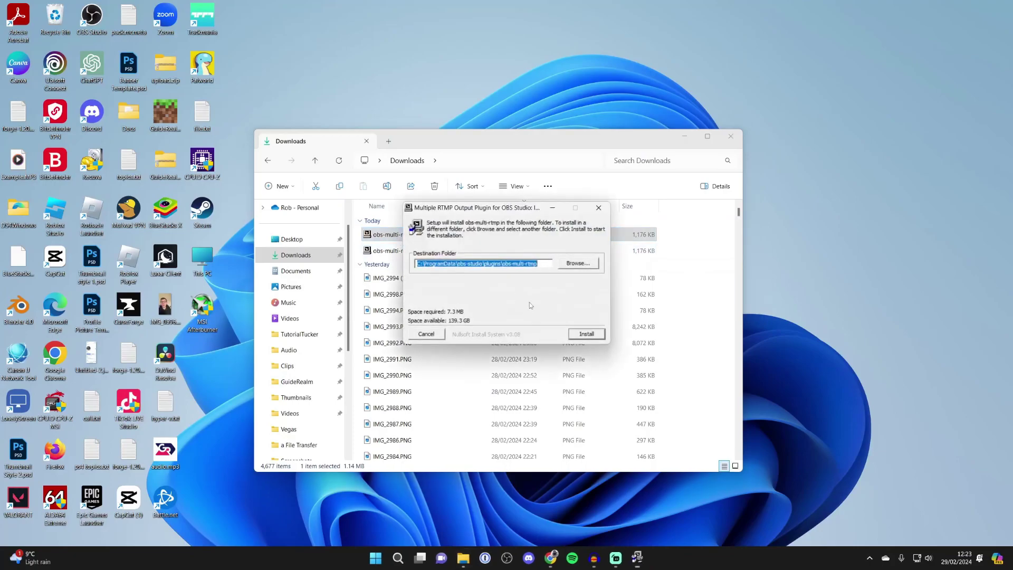
pyautogui.click(581, 337)
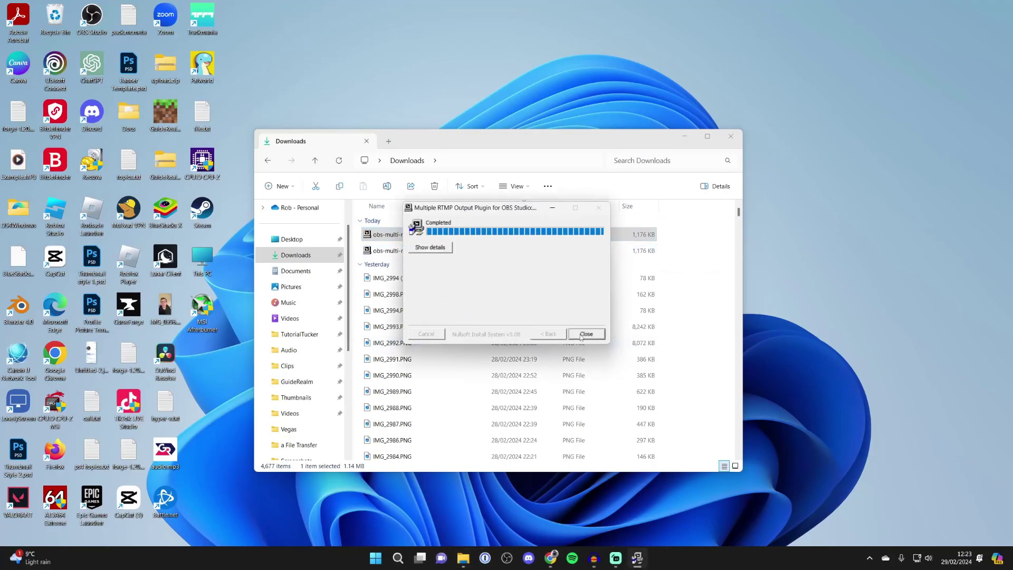
pyautogui.click(581, 334)
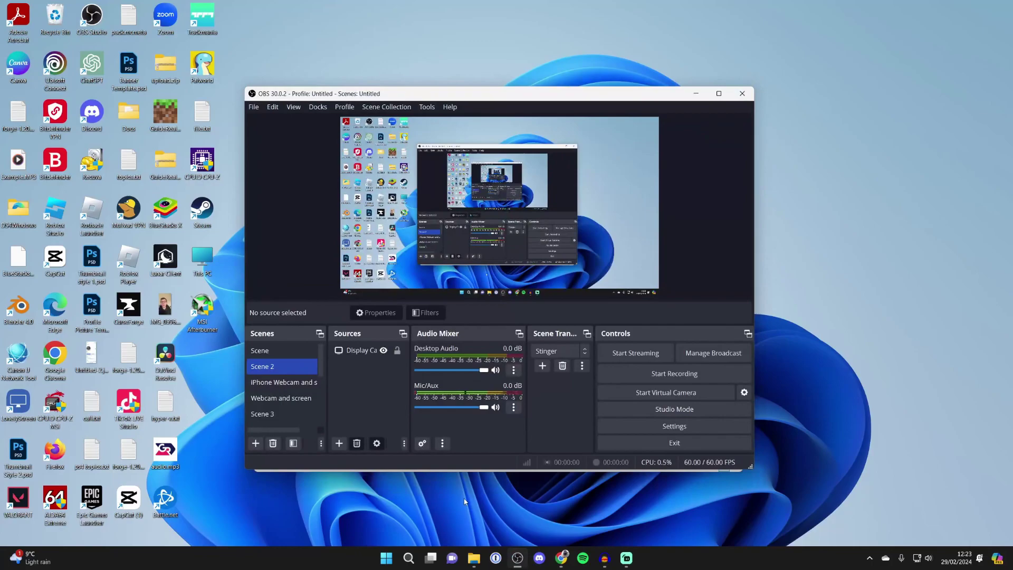
# Show the Multiple output dock from the Docks menu and position it over the preview
pyautogui.click(318, 107)
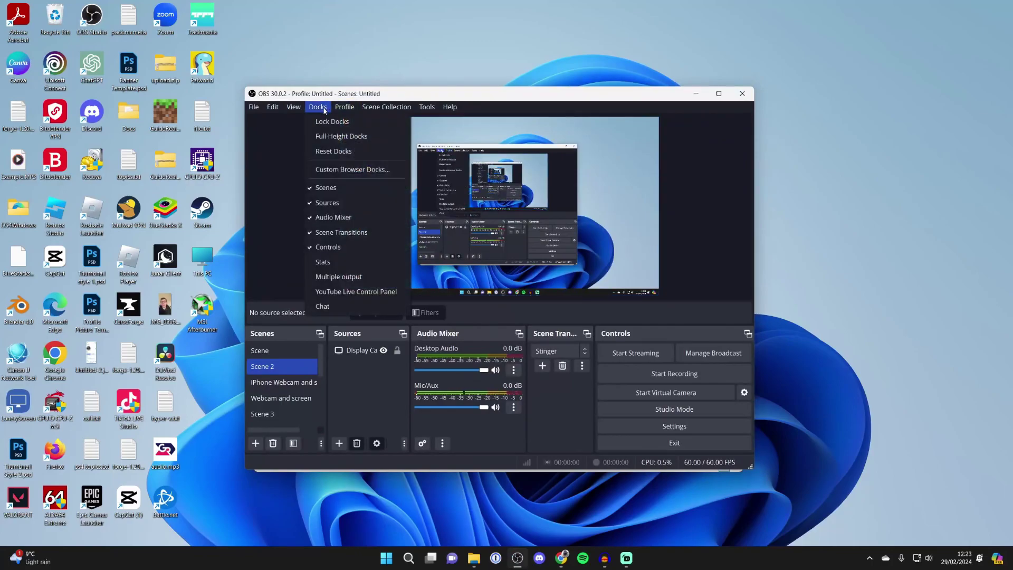
pyautogui.click(356, 280)
pyautogui.moveTo(505, 278); pyautogui.dragTo(495, 260)
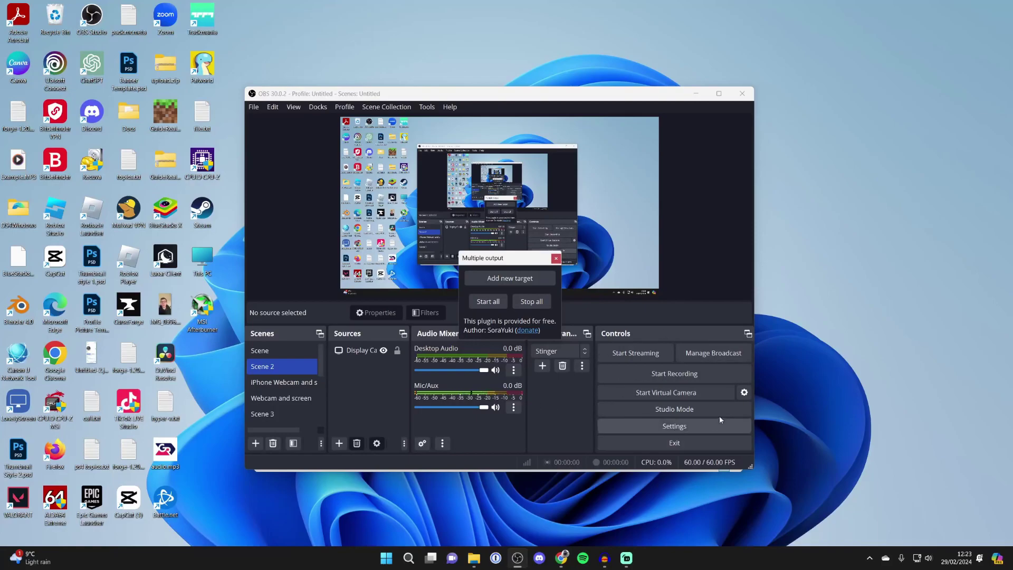
# Confirm the Stream settings use YouTube, then add a new streaming target
pyautogui.click(658, 427)
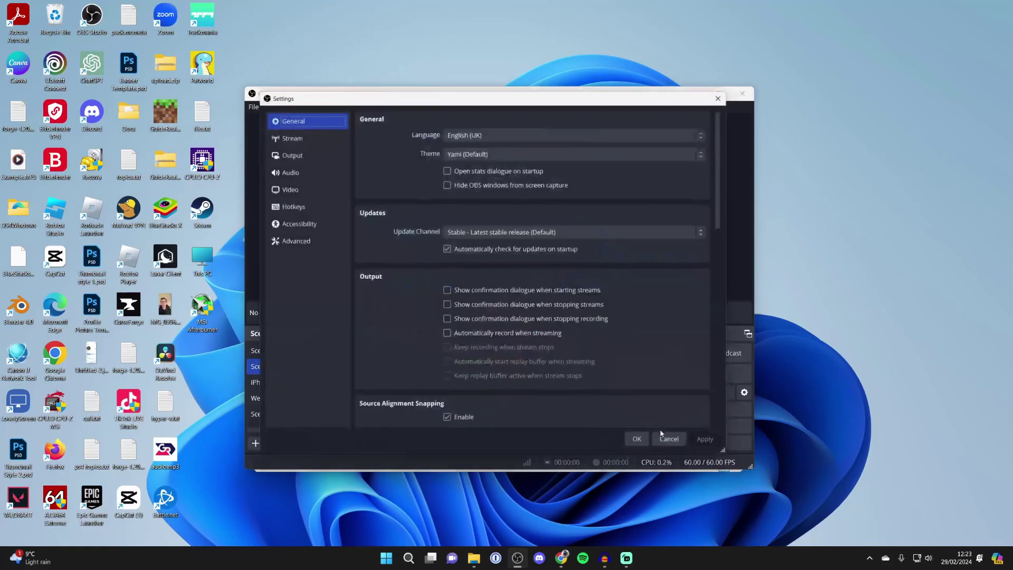
pyautogui.click(298, 135)
pyautogui.click(287, 152)
pyautogui.click(287, 134)
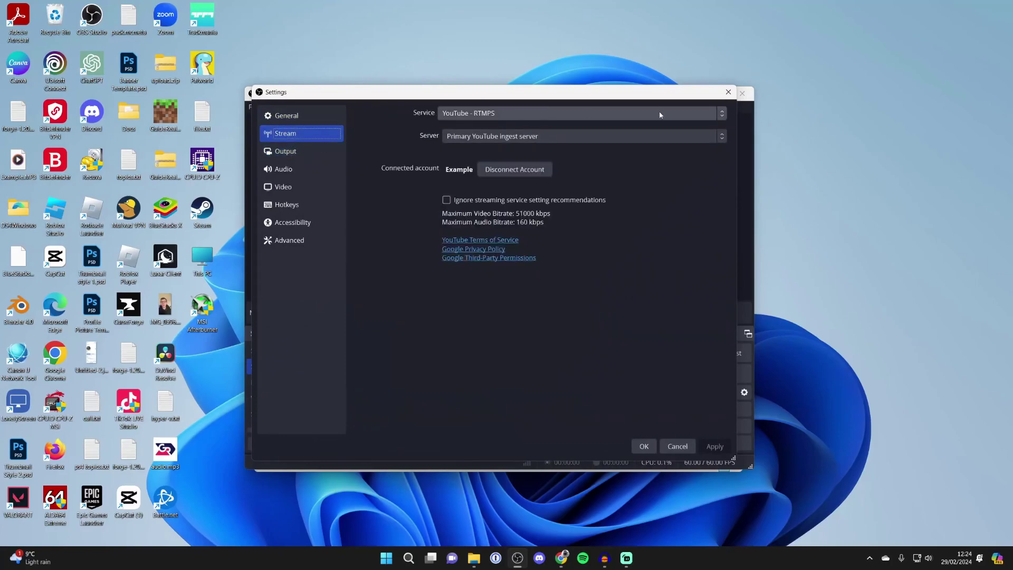
pyautogui.click(728, 92)
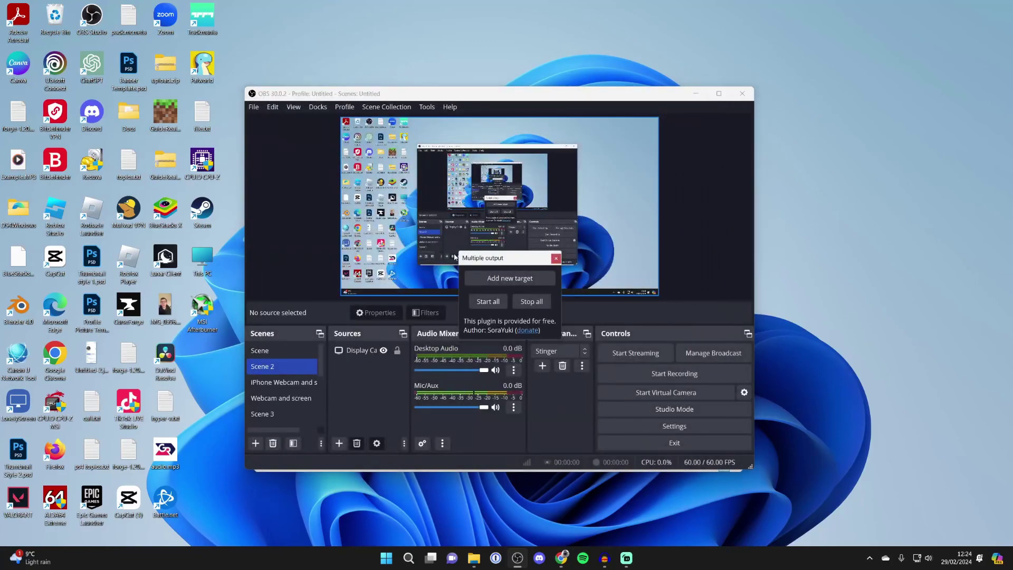
pyautogui.click(500, 279)
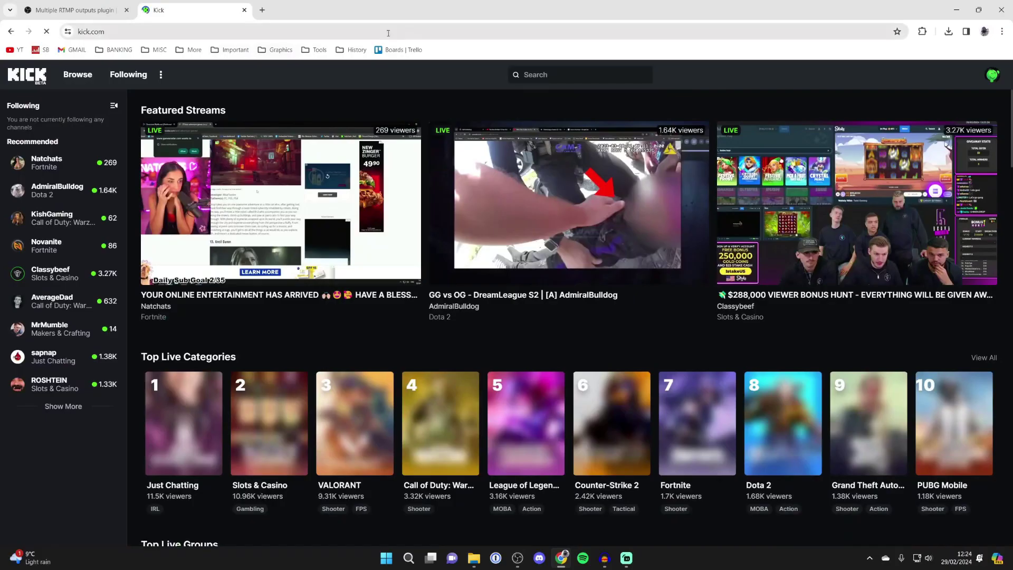
# Copy the Stream URL from Kick's Stream Key settings into the OBS target's URL field
pyautogui.click(991, 75)
pyautogui.click(961, 156)
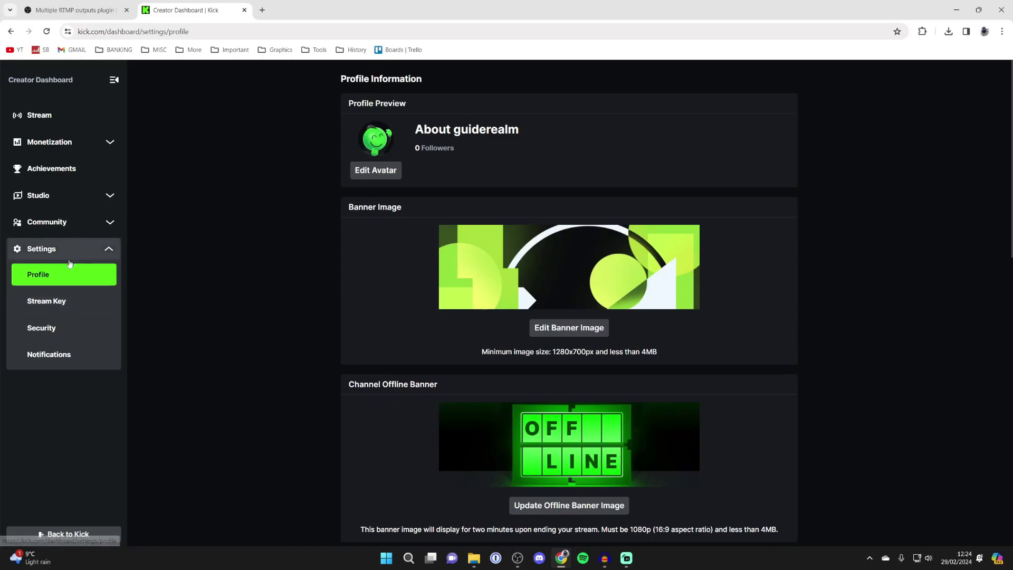
pyautogui.click(62, 303)
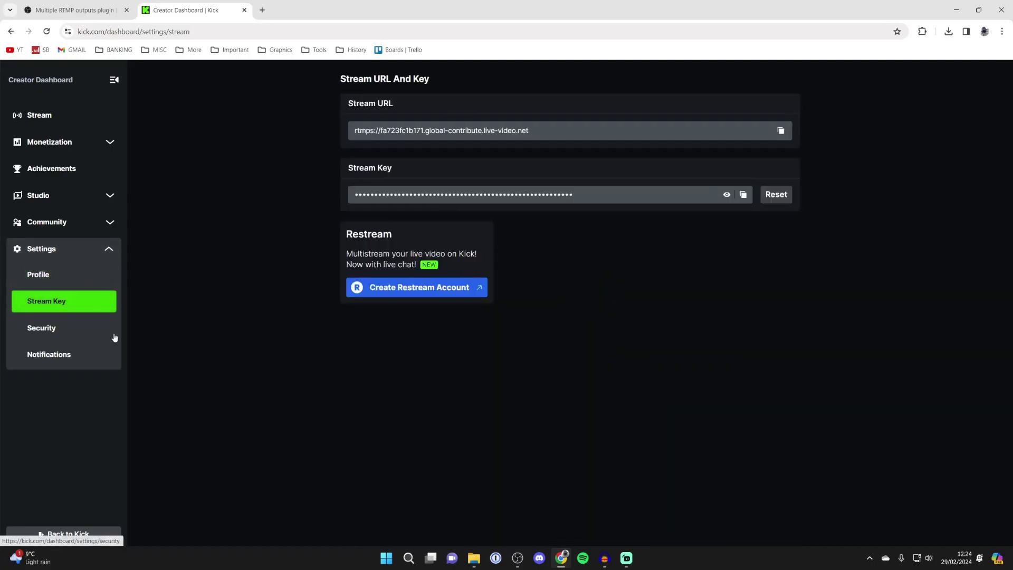
pyautogui.click(780, 131)
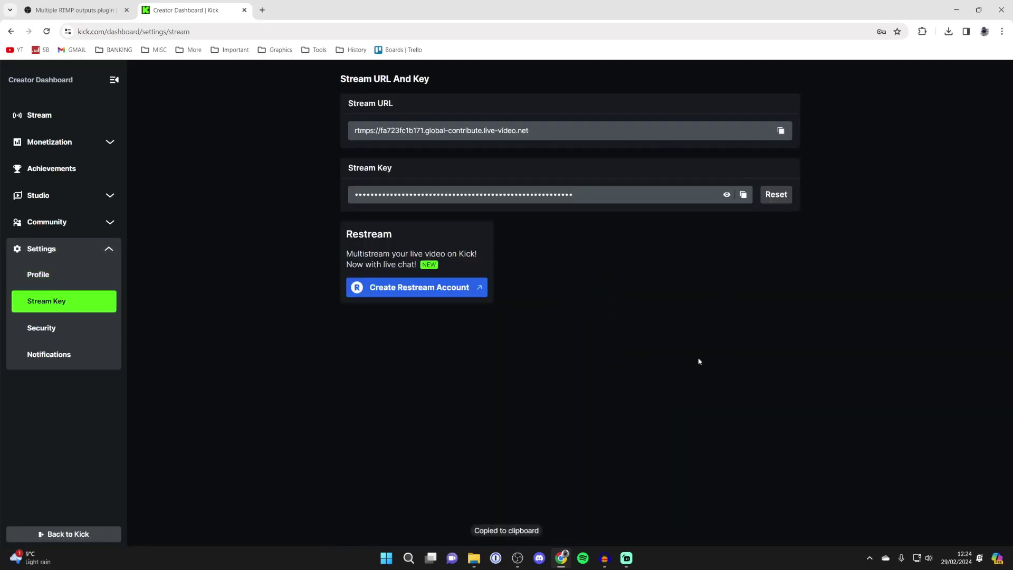
pyautogui.click(523, 565)
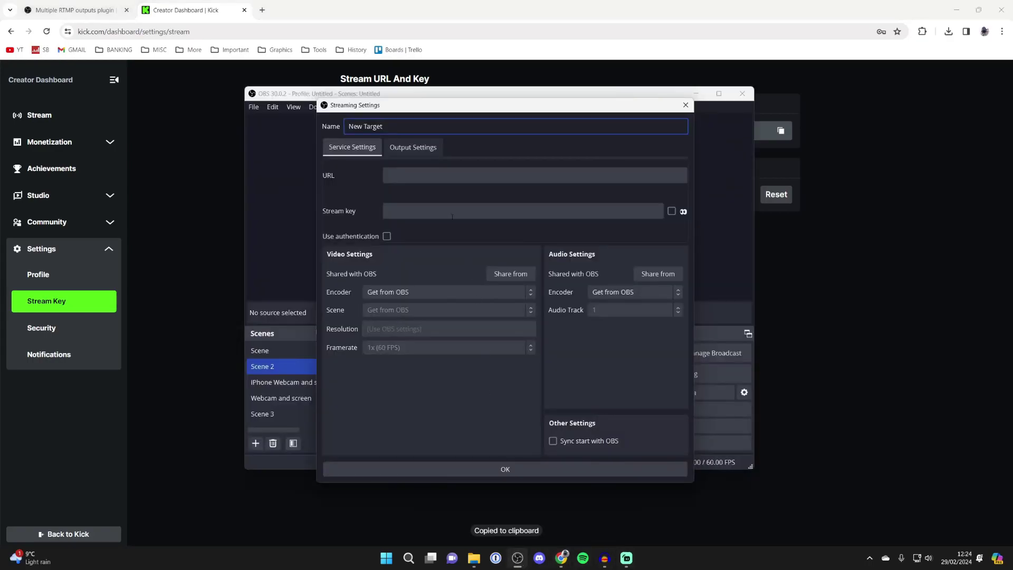
pyautogui.click(420, 176)
pyautogui.hotkey('ctrl', 'v')
# Copy the Kick stream key and select the OBS target's Stream key field
pyautogui.hotkey('alt', 'Tab')
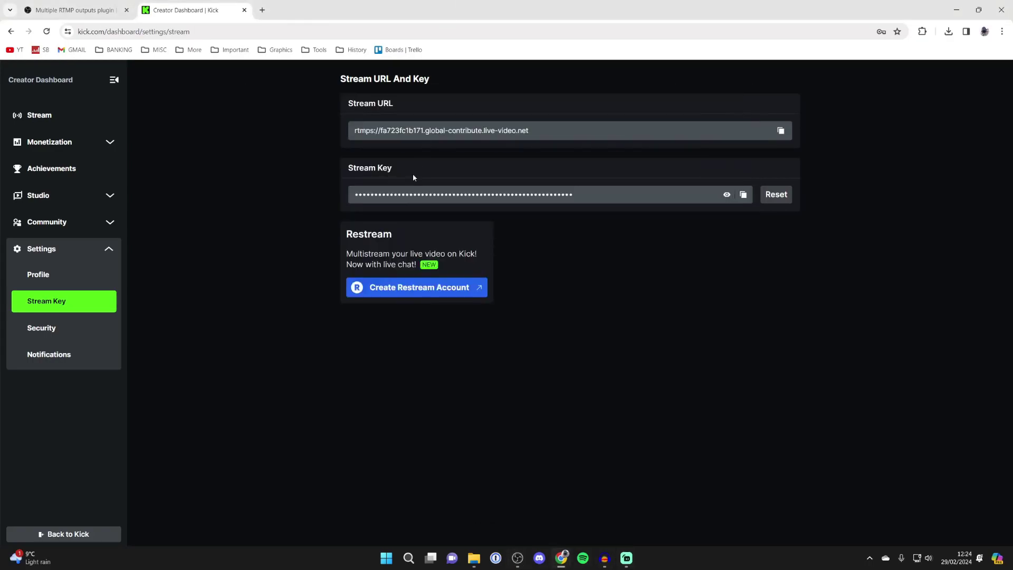
pyautogui.click(744, 195)
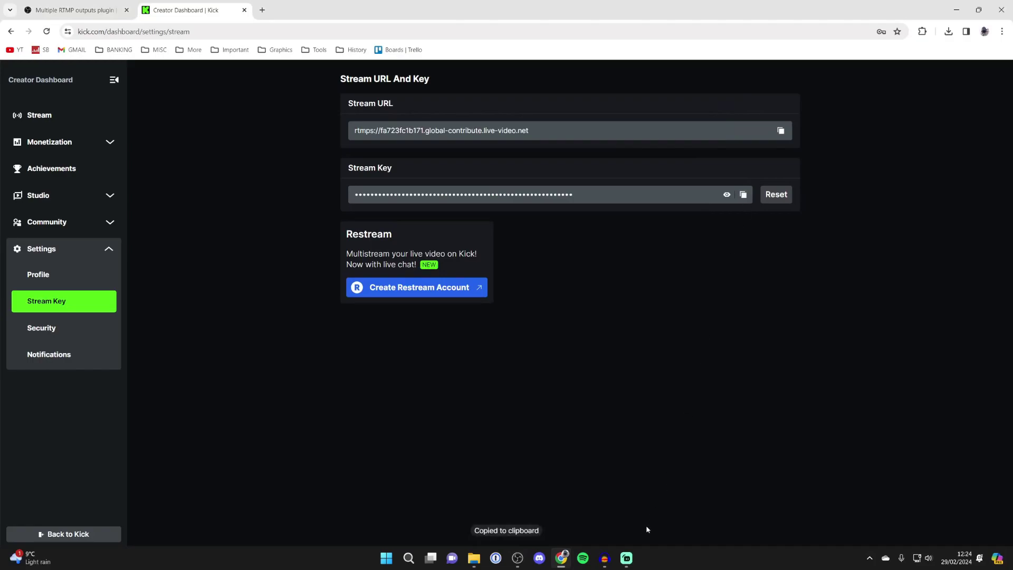
pyautogui.click(519, 558)
pyautogui.click(418, 212)
# Paste the Kick stream key, save the target, and enlarge the Multiple output dock at top-left
pyautogui.hotkey('ctrl', 'v')
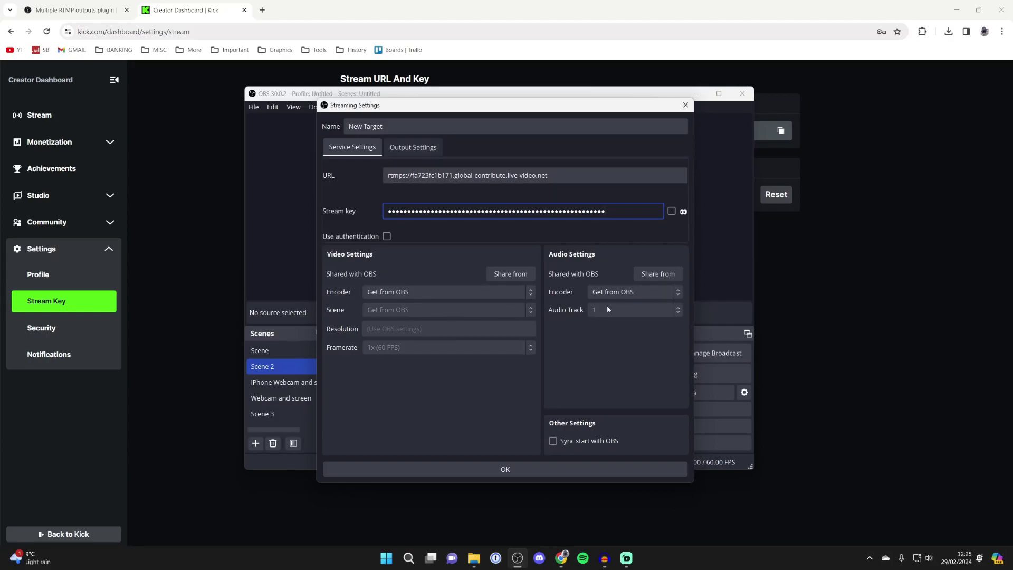
pyautogui.click(542, 471)
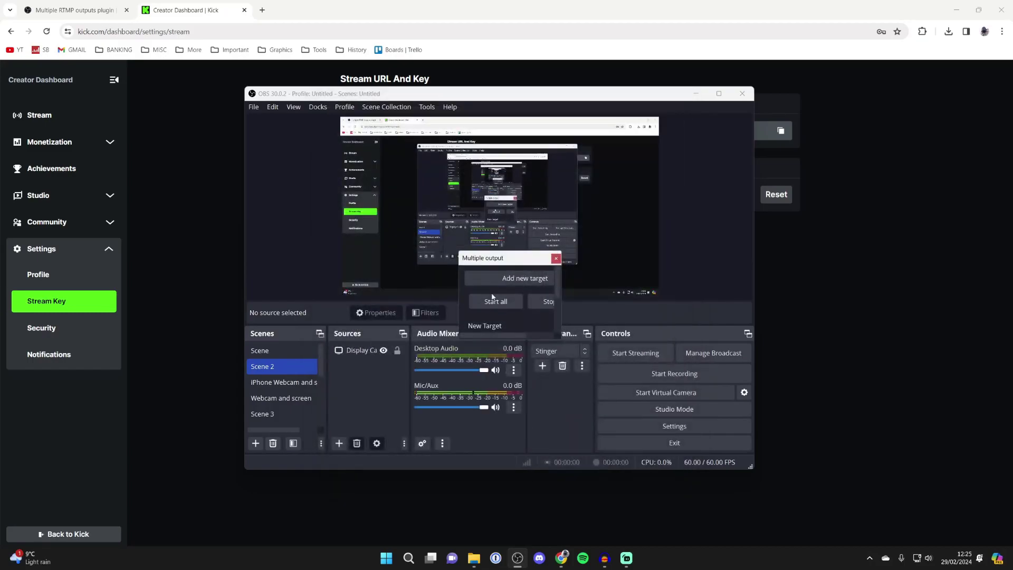
pyautogui.moveTo(561, 338); pyautogui.dragTo(619, 371)
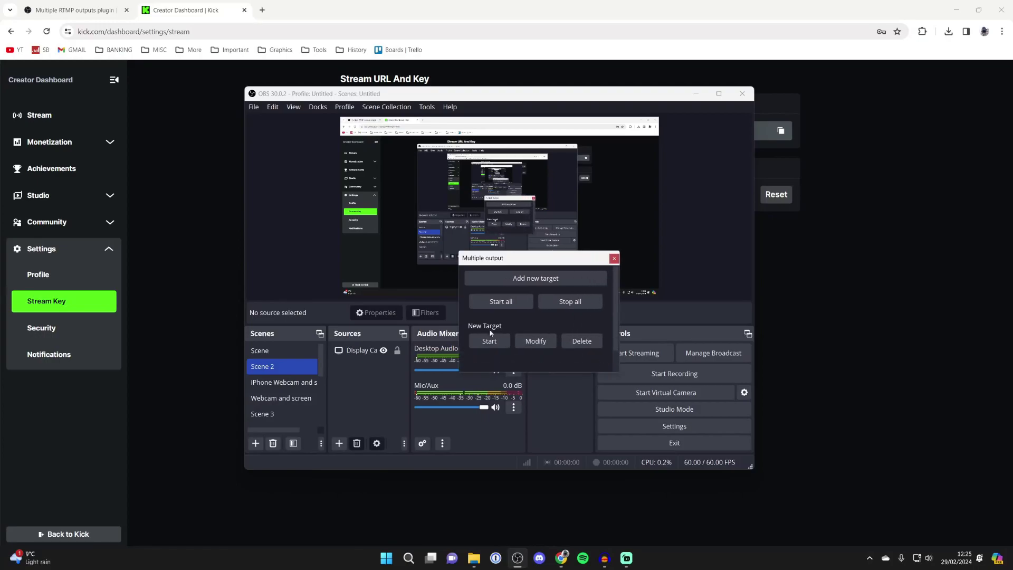
pyautogui.moveTo(490, 258); pyautogui.dragTo(217, 99)
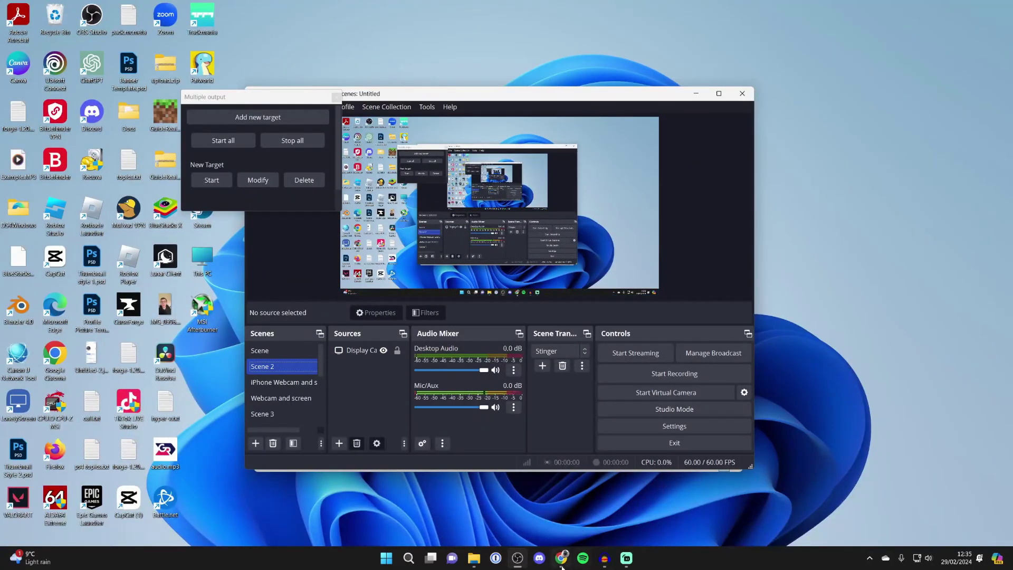
# View the Kick Creator Dashboard Stream page showing offline, then minimise Chrome
pyautogui.click(561, 564)
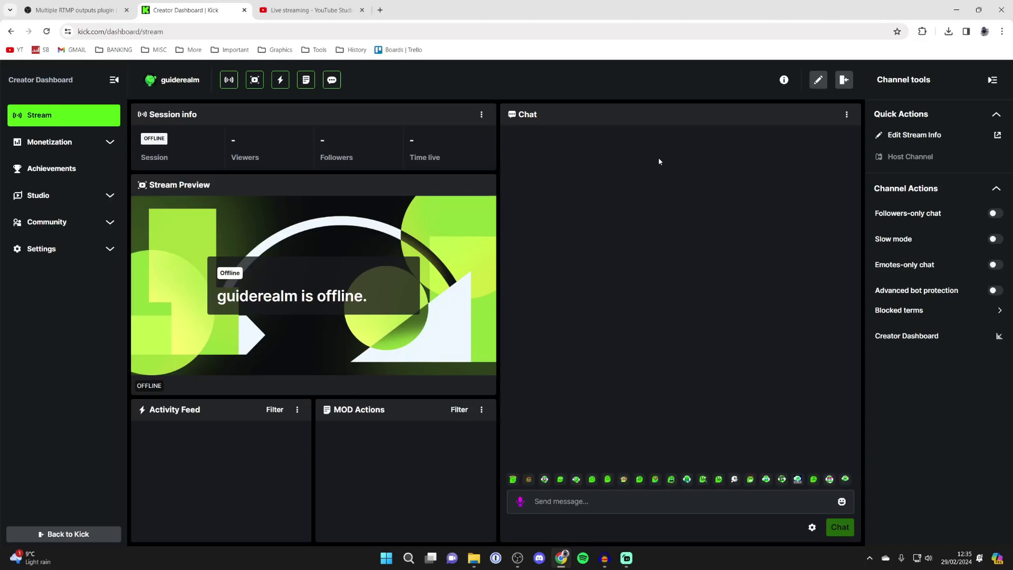
pyautogui.click(956, 9)
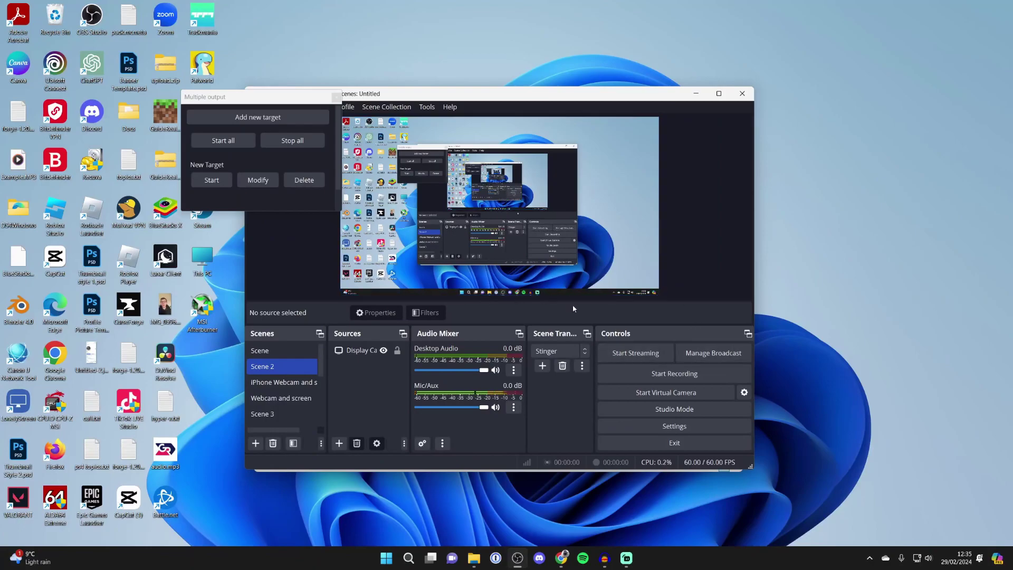
# Start the main stream and the Kick New Target, then switch back to Chrome
pyautogui.click(641, 353)
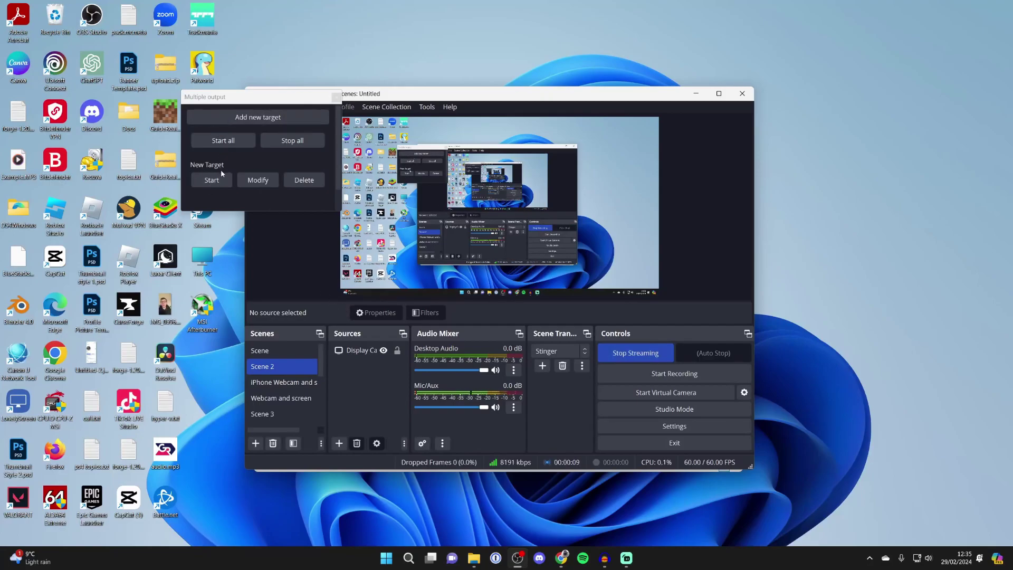
pyautogui.moveTo(220, 97); pyautogui.dragTo(283, 95)
pyautogui.click(271, 180)
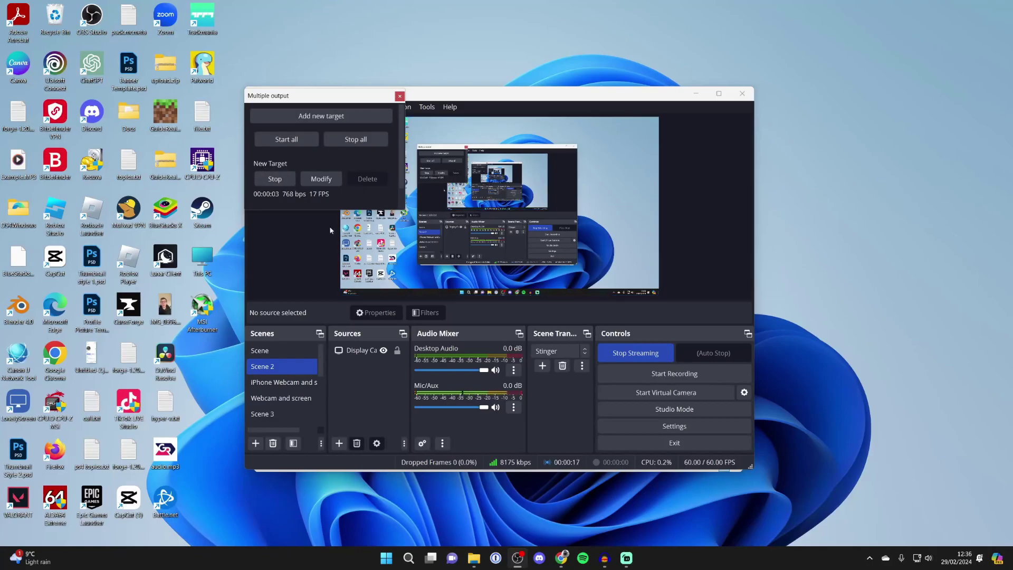
pyautogui.hotkey('alt', 'Tab')
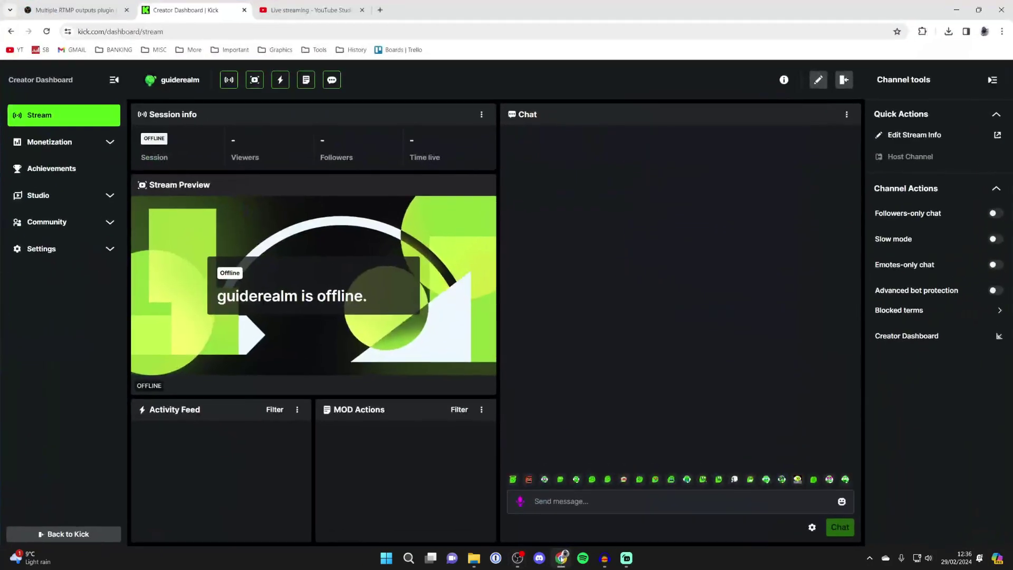
# Reload the Kick dashboard and open YouTube Studio's managed live streams list
pyautogui.click(247, 33)
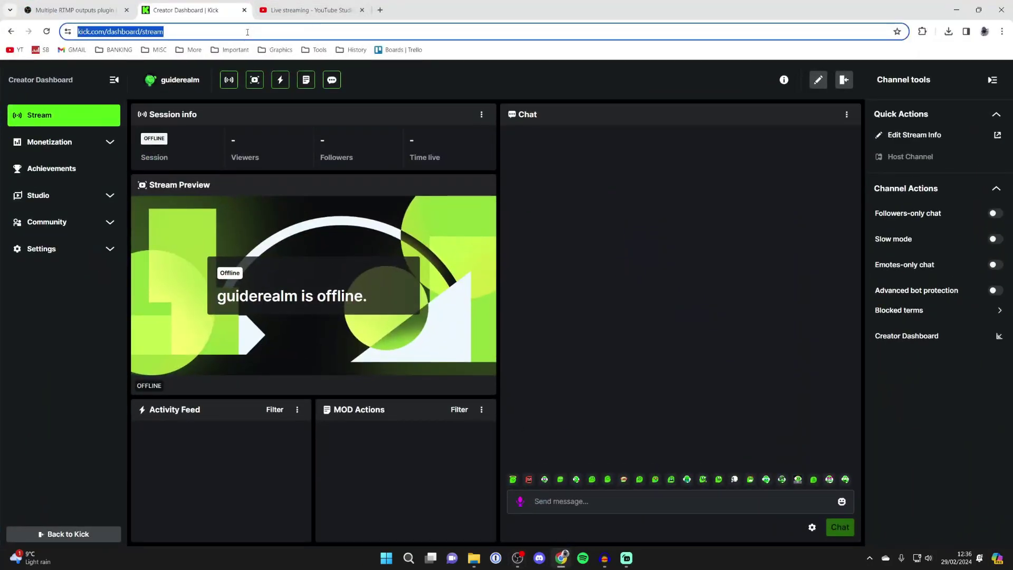
pyautogui.press('Return')
pyautogui.click(256, 8)
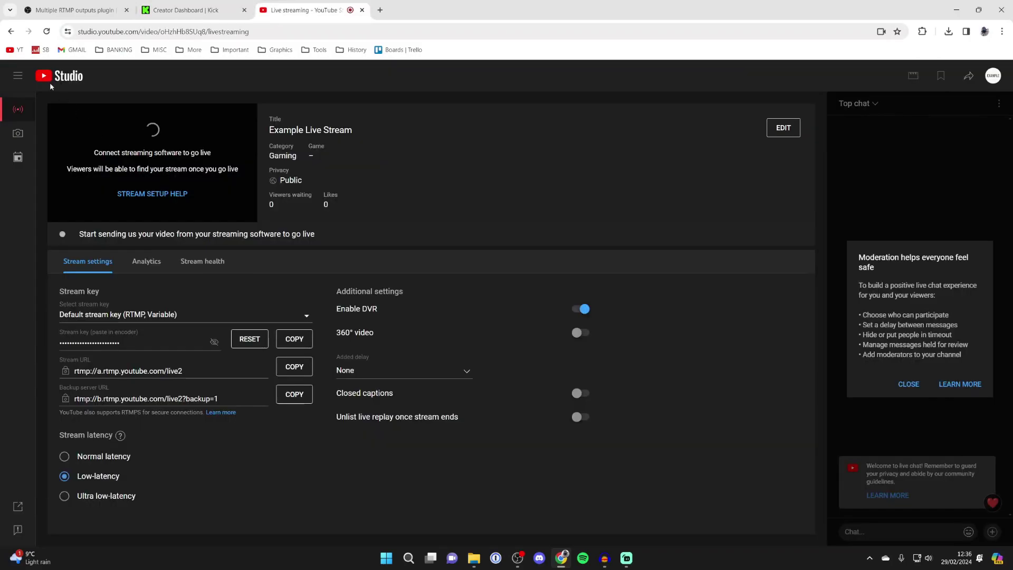
pyautogui.click(19, 77)
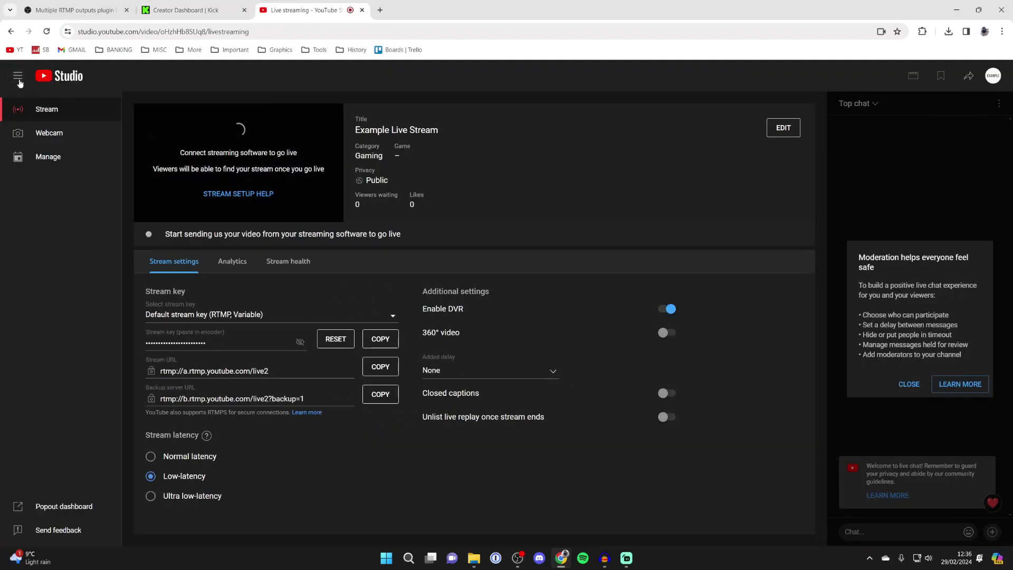
pyautogui.click(61, 155)
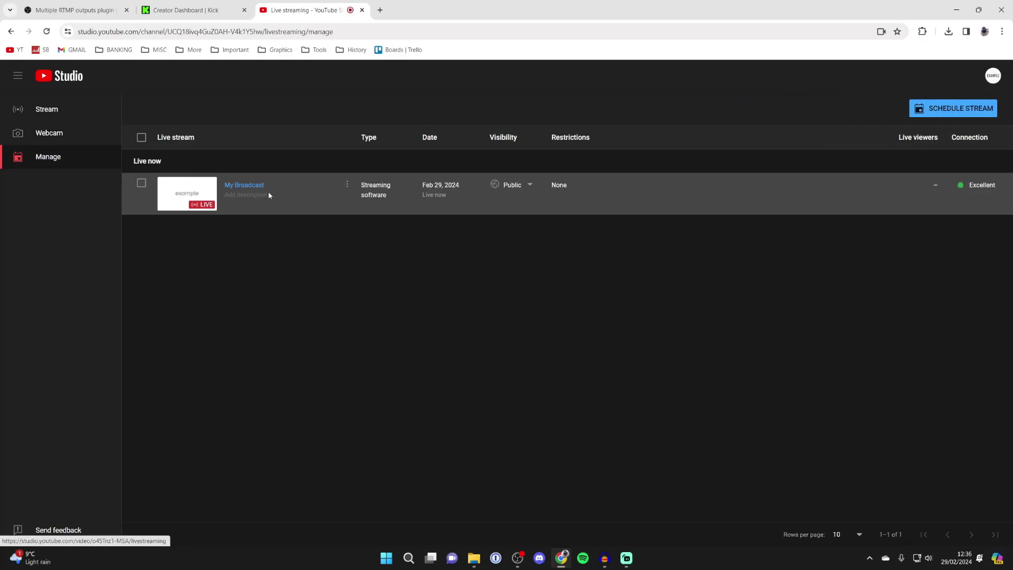
# Confirm My Broadcast is live with an excellent connection, then return to the Kick tab
pyautogui.click(253, 185)
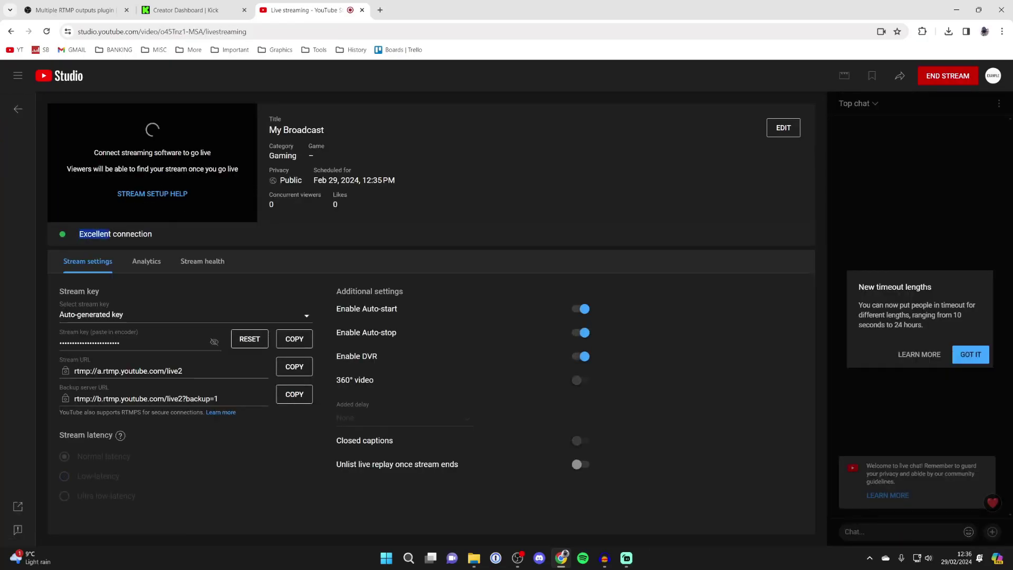
pyautogui.click(109, 233)
pyautogui.click(204, 9)
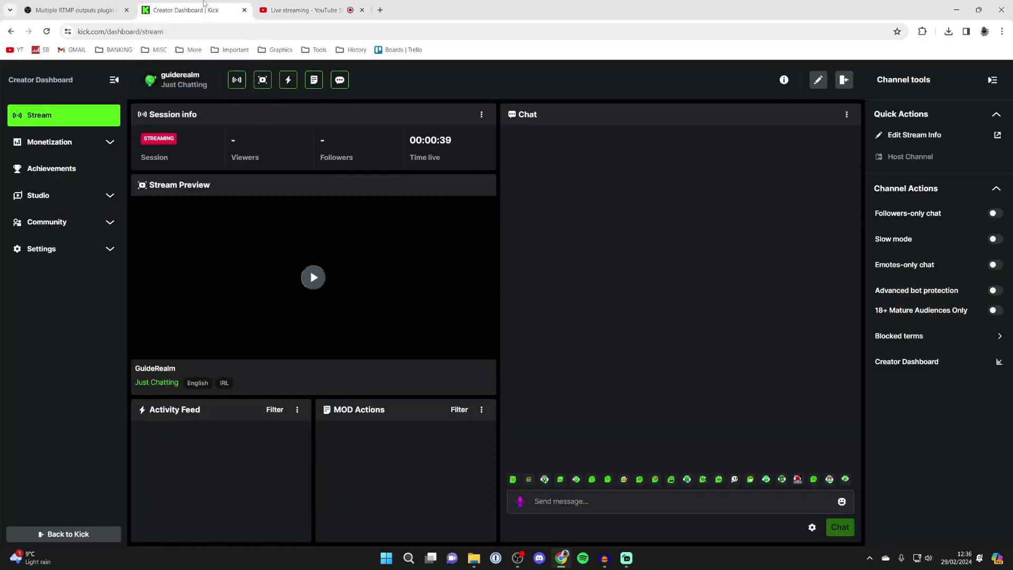